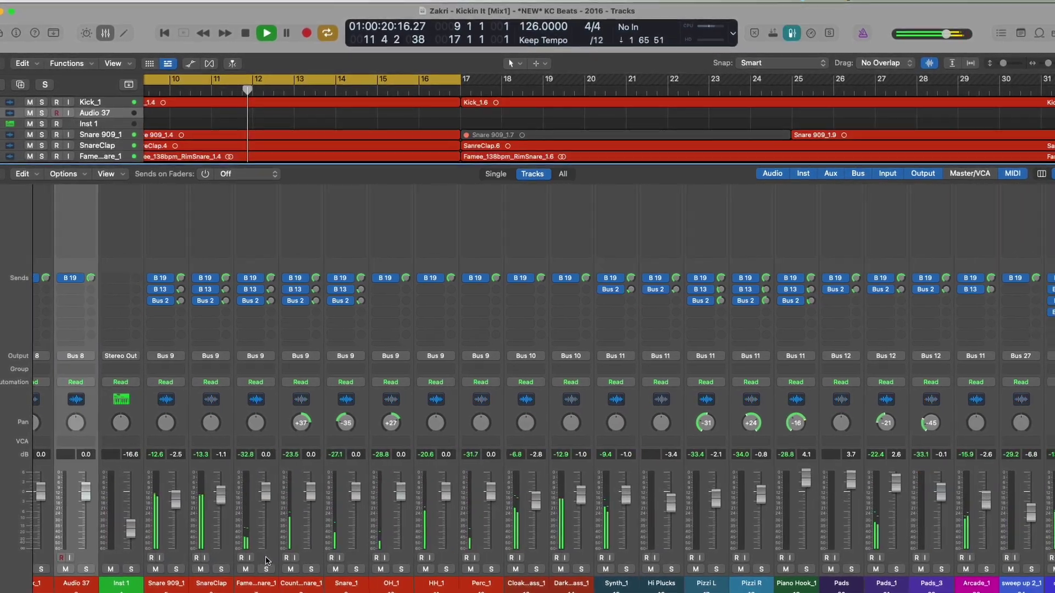
scroll(265, 562, "right", 2)
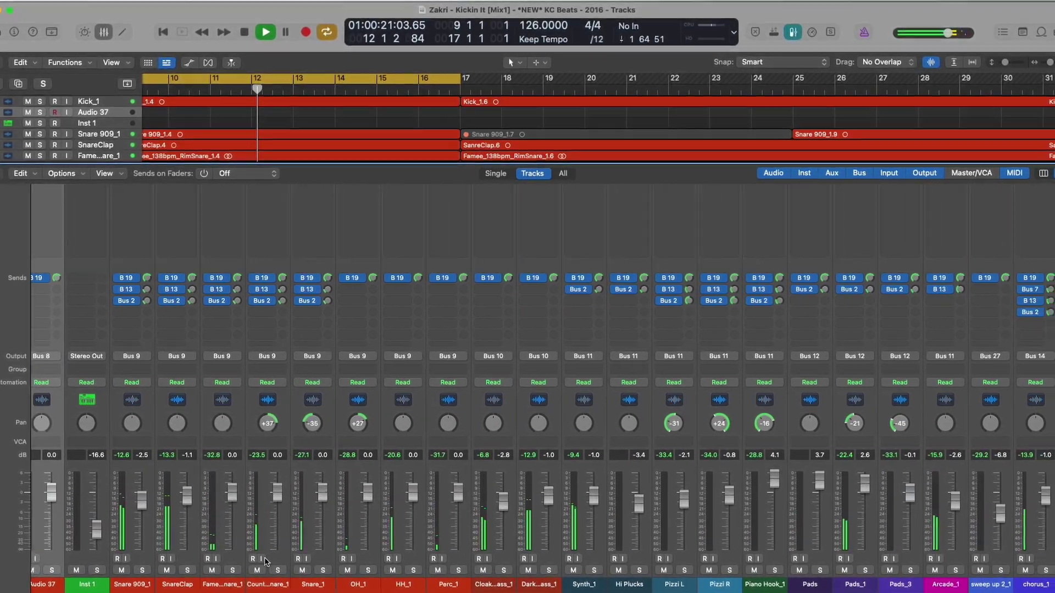
scroll(265, 561, "right", 4)
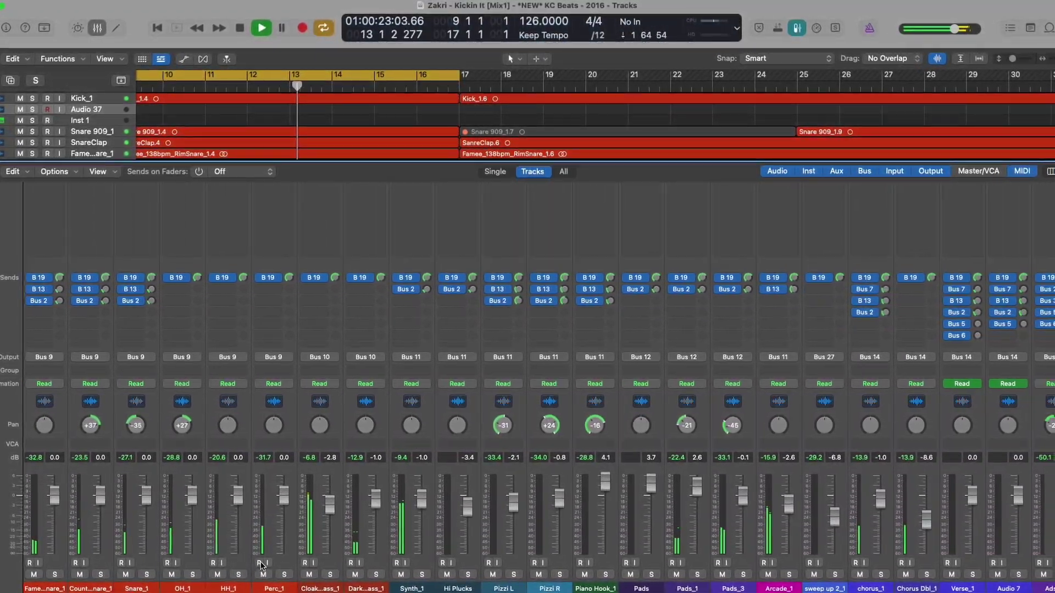
scroll(261, 565, "right", 3)
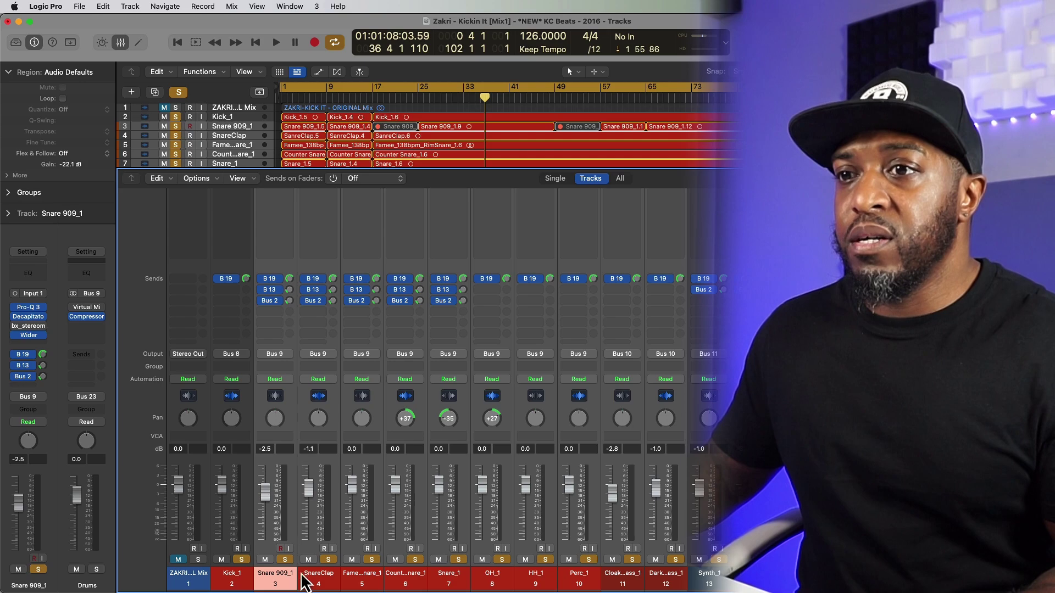
Step: Play the Kick_1 track soloed, clear its peak reading and insert Pro-Q 3 in its empty effects slot
left_click(286, 560)
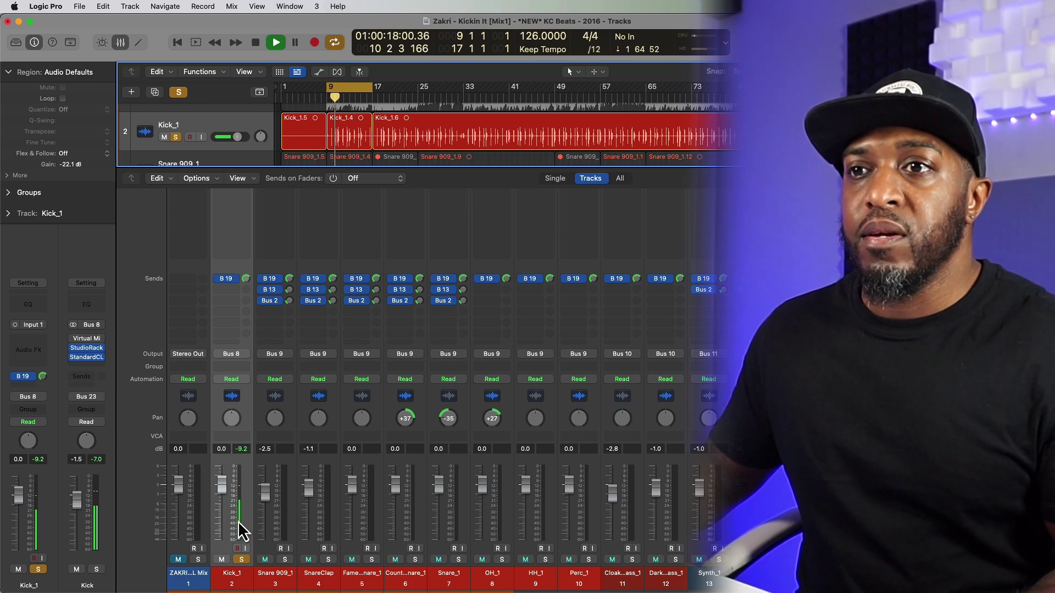
left_click(247, 452)
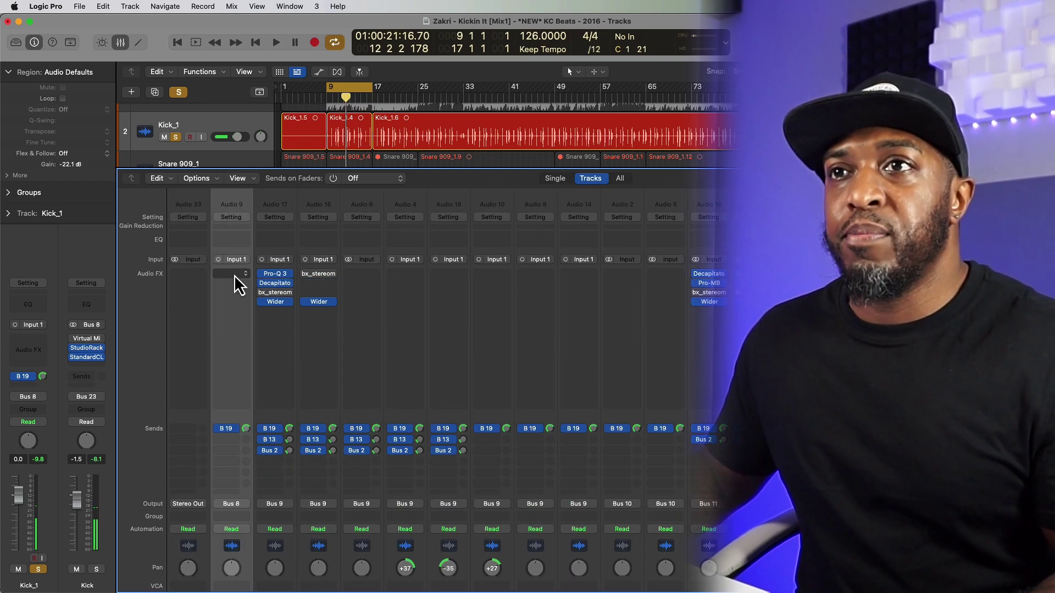
left_click(235, 277)
mouse_move(240, 277)
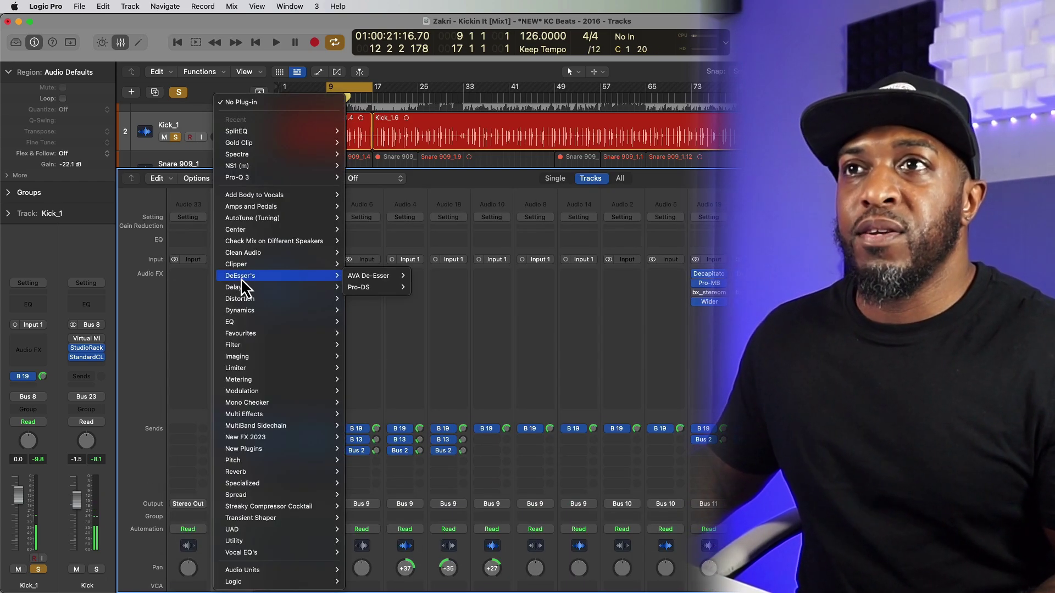
mouse_move(251, 323)
left_click(461, 358)
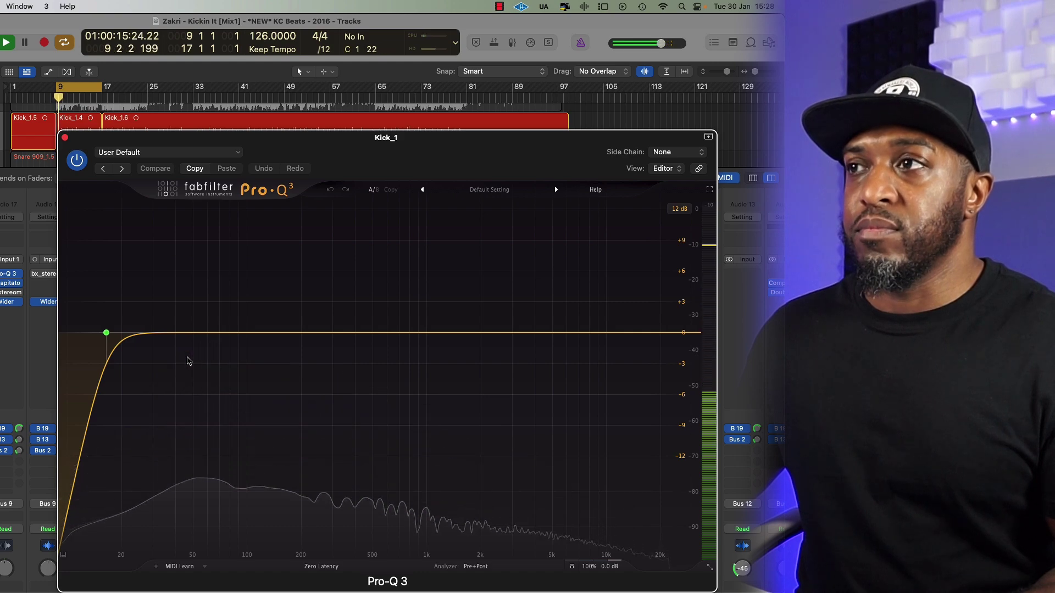
Step: Raise the gain of the Kick_1.4 region to +11.4 dB
scroll(9, 410, "down", 4)
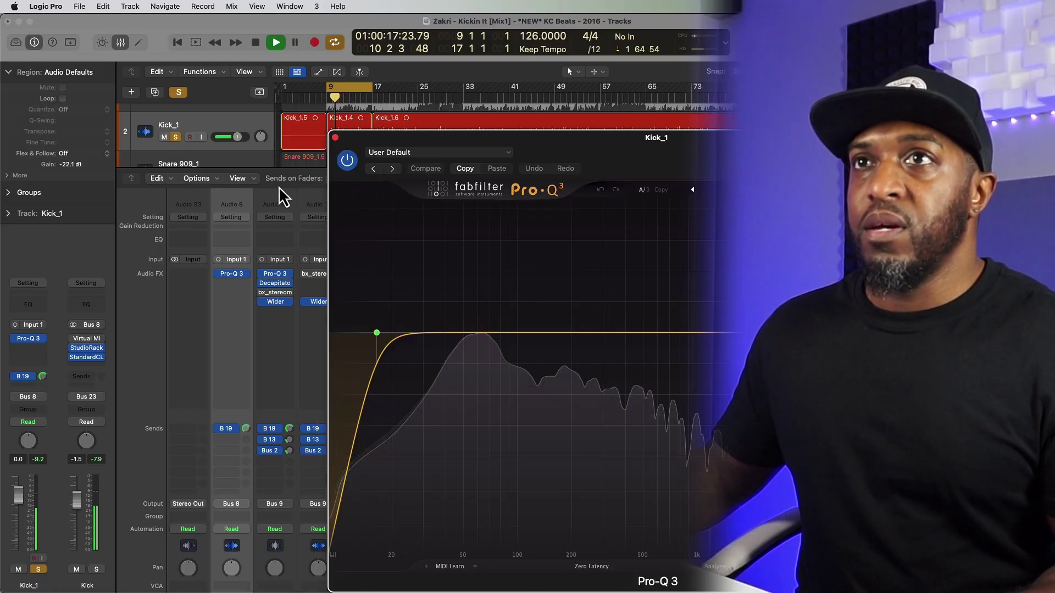
left_click(67, 167)
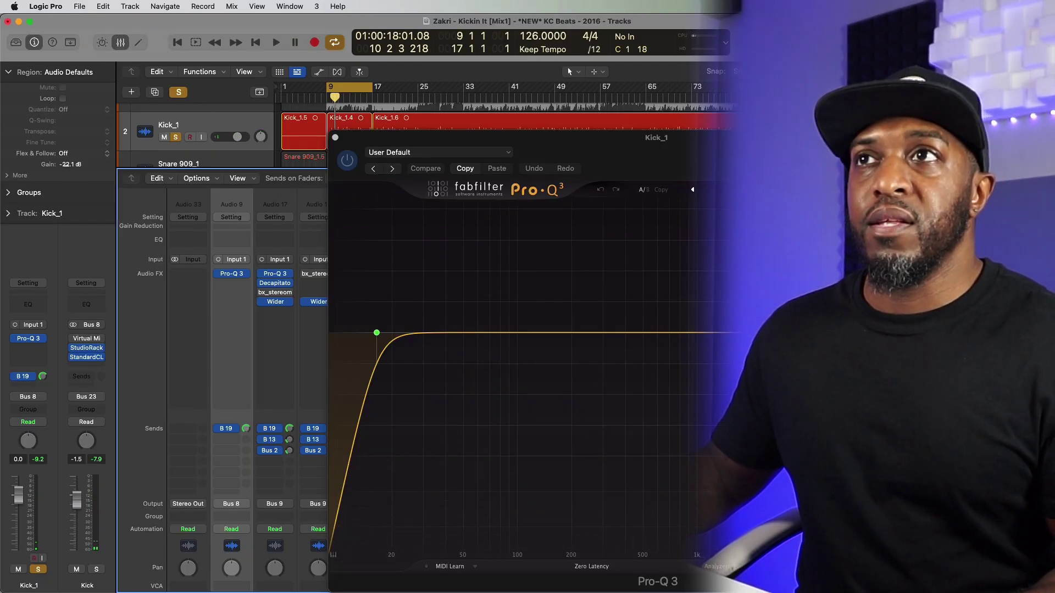
left_click(350, 120)
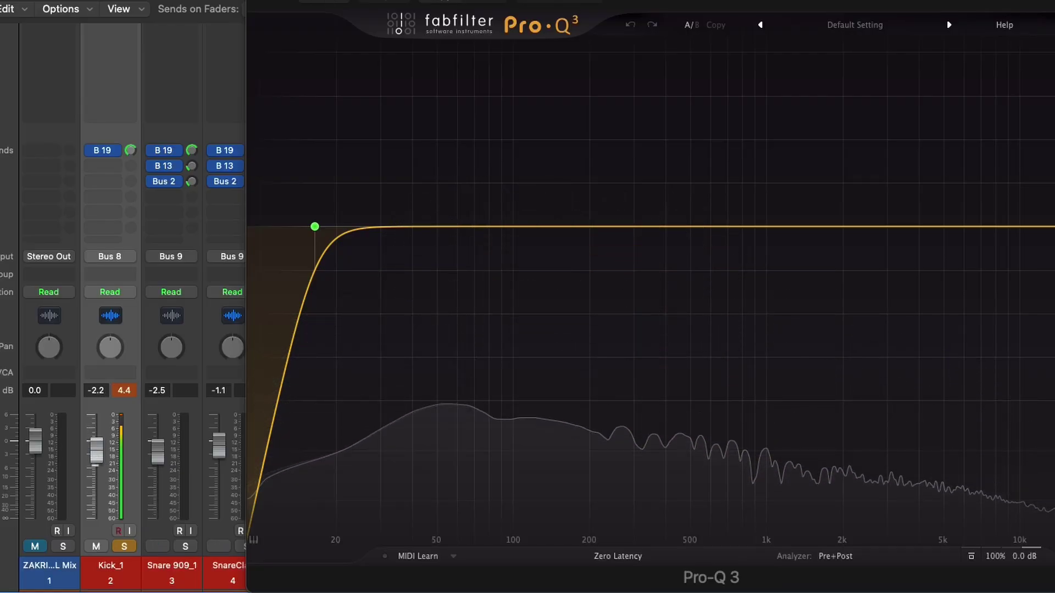
Step: Lower the Kick_1 channel fader to -16.4 dB and clear its peak reading to check the level during playback
mouse_move(95, 494)
left_mouse_down()
mouse_move(97, 516)
mouse_move(98, 499)
left_mouse_up()
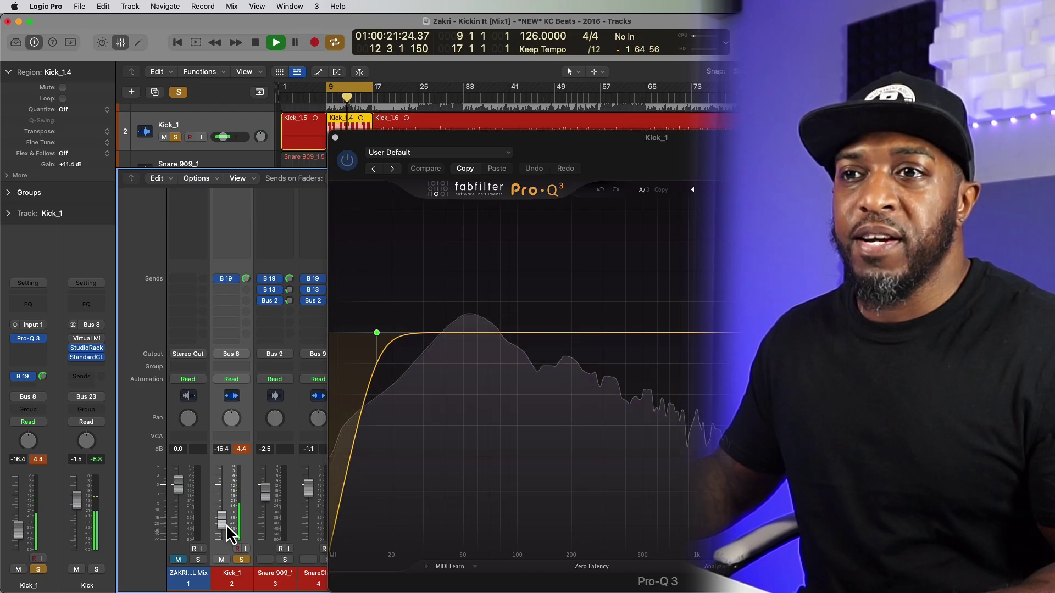
left_click(243, 449)
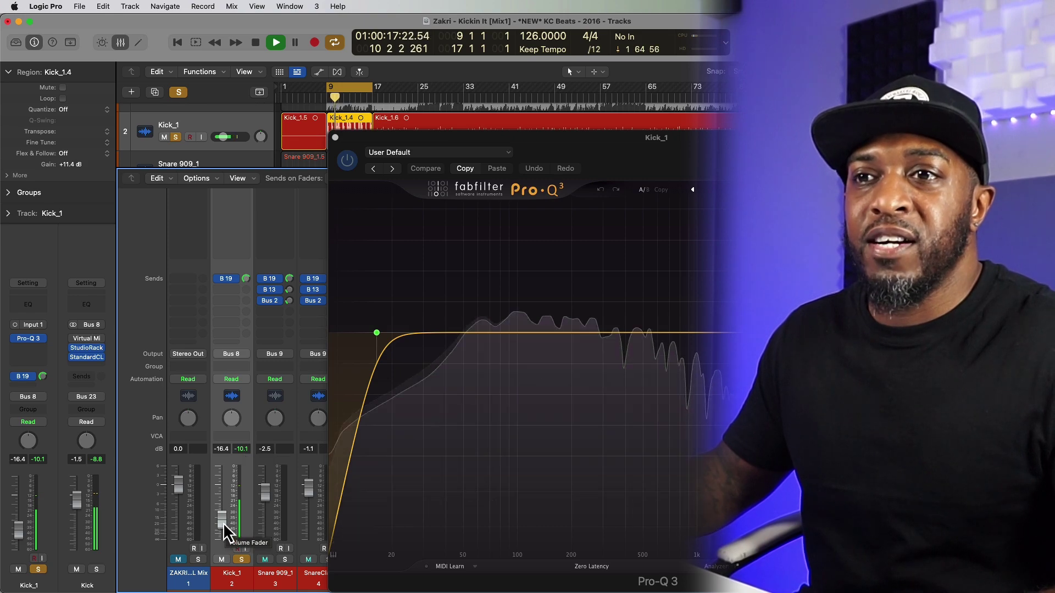
key("space")
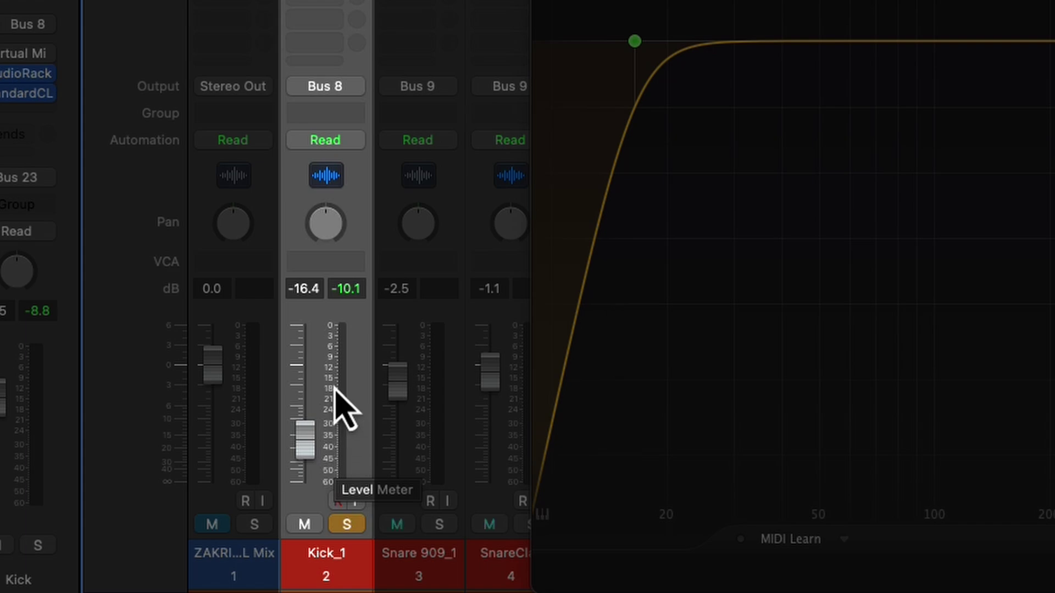
Step: Return the Kick_1 channel fader to 0.0 dB and play the kick briefly to check its peak level
left_click_drag(305, 439, 306, 448)
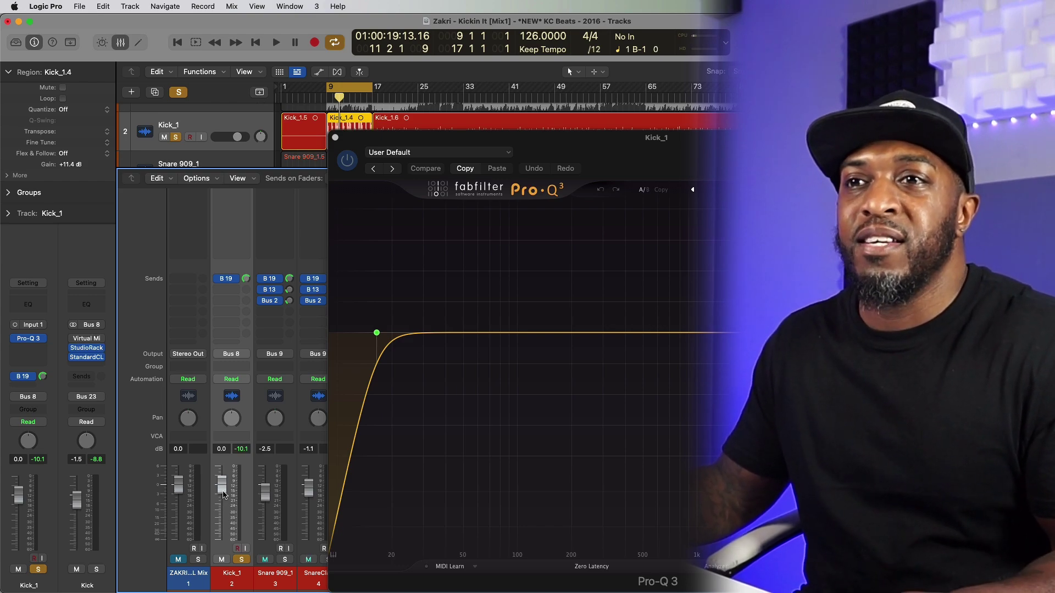
key("space")
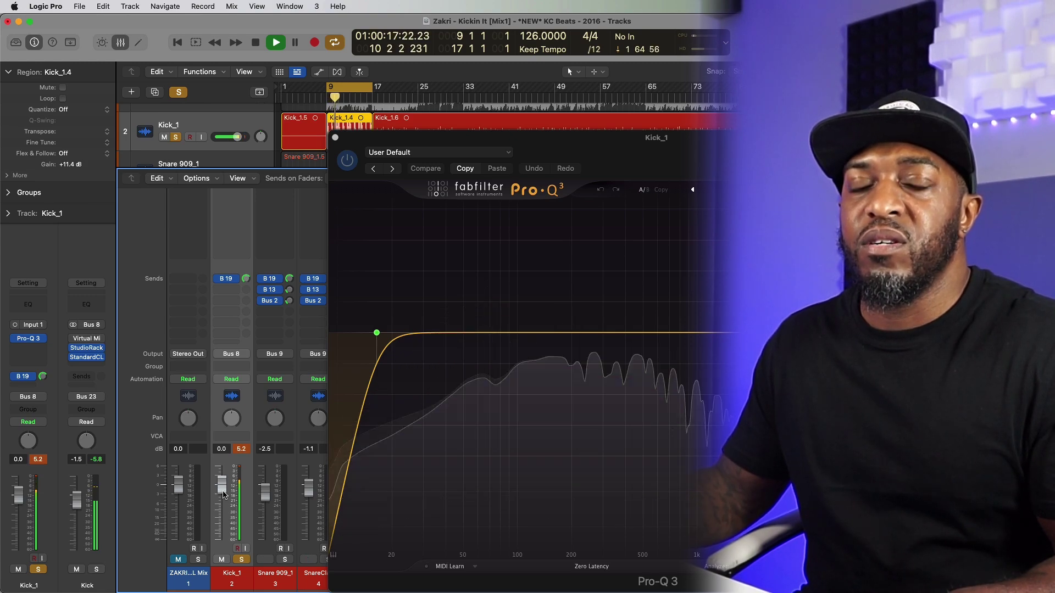
key("space")
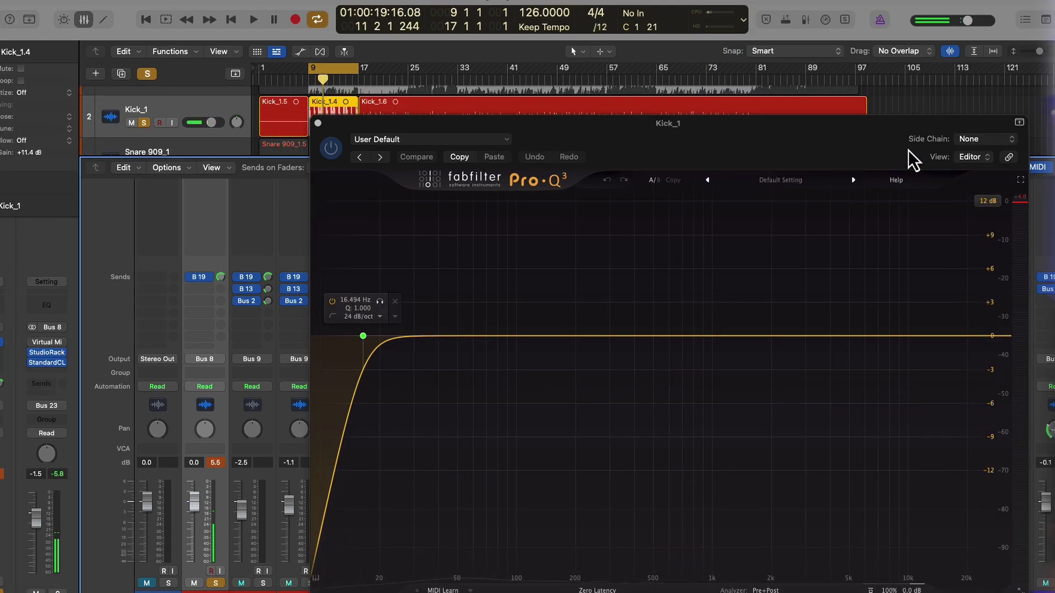
Step: Check the kick's level on the Pro-Q 3 meter during playback and close the plug-in window
left_click_drag(909, 151, 679, 86)
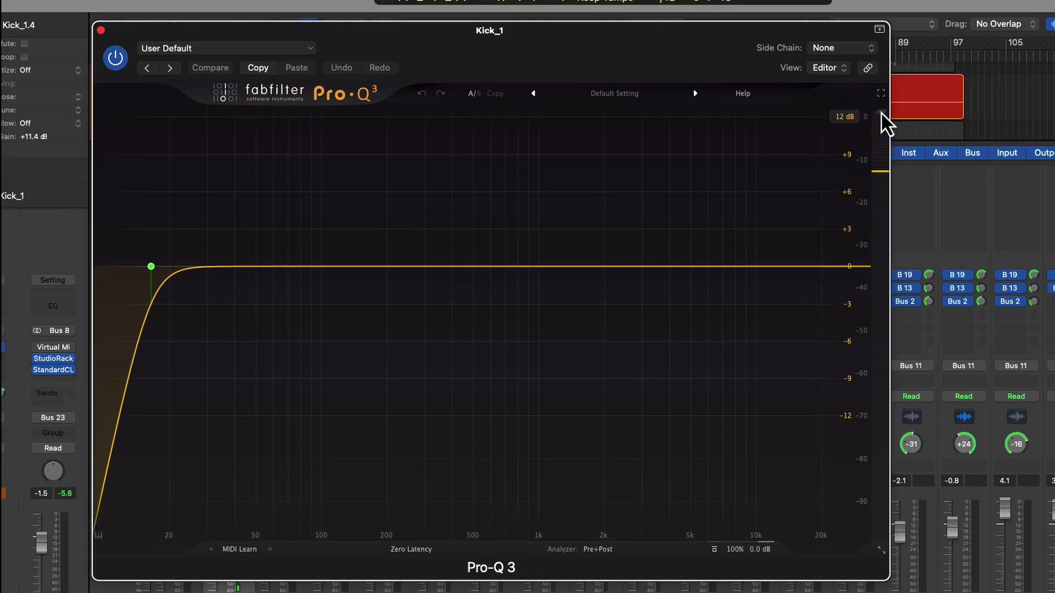
key("space")
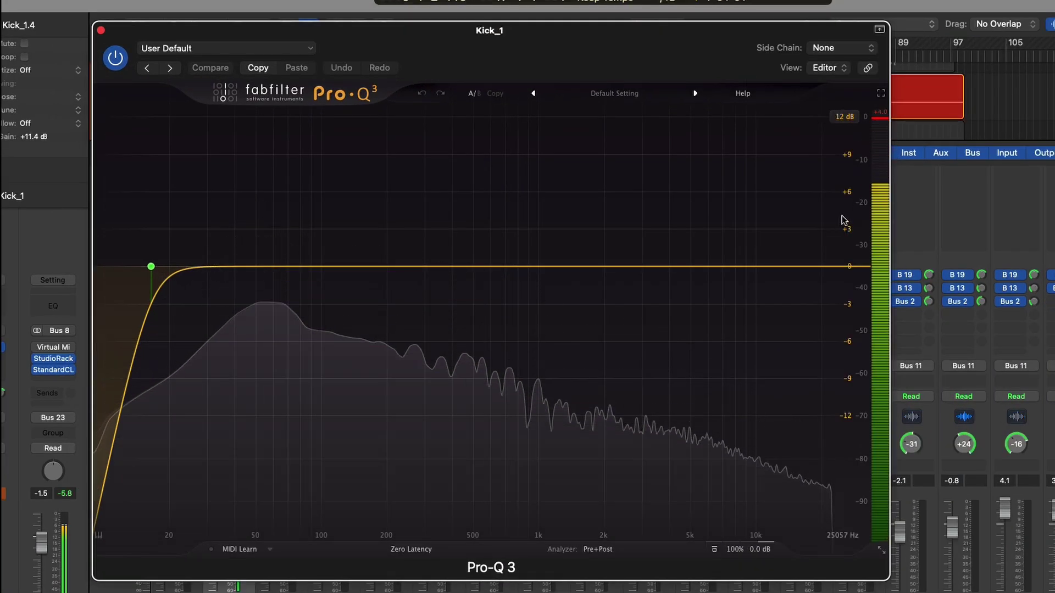
mouse_move(762, 554)
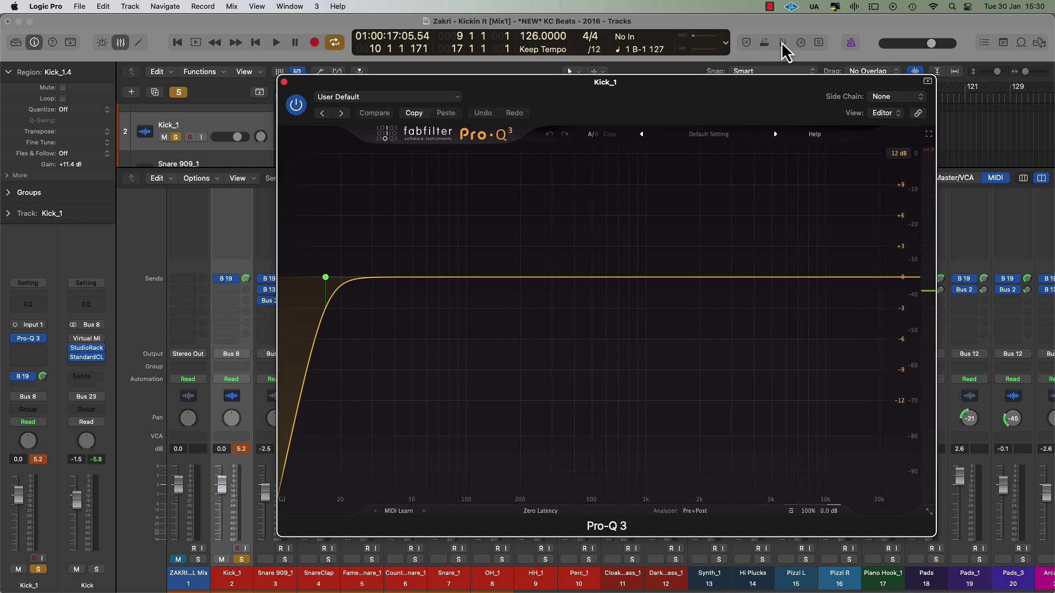
left_click(786, 32)
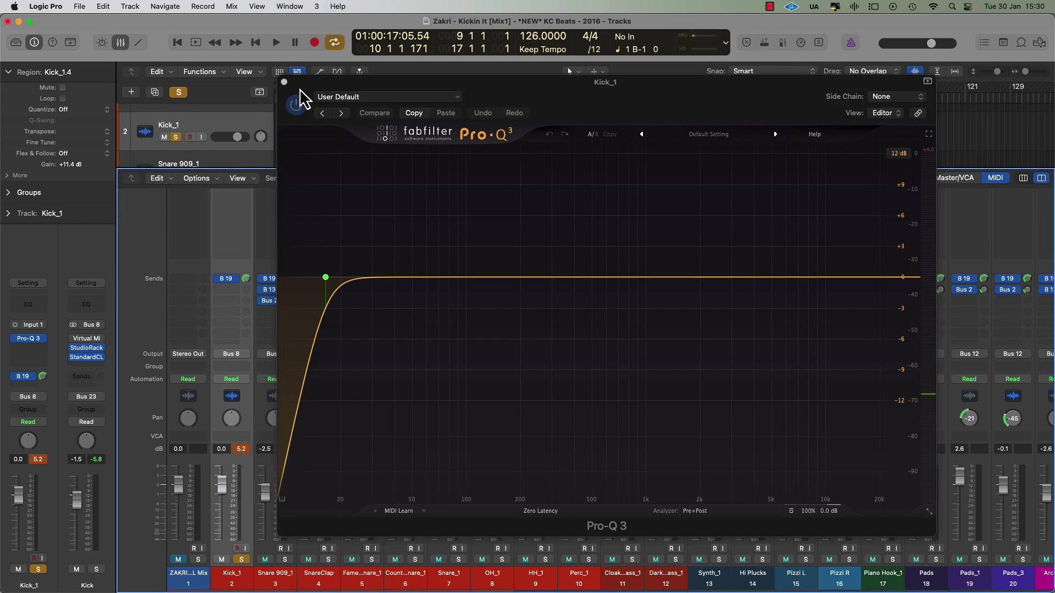
left_click(284, 81)
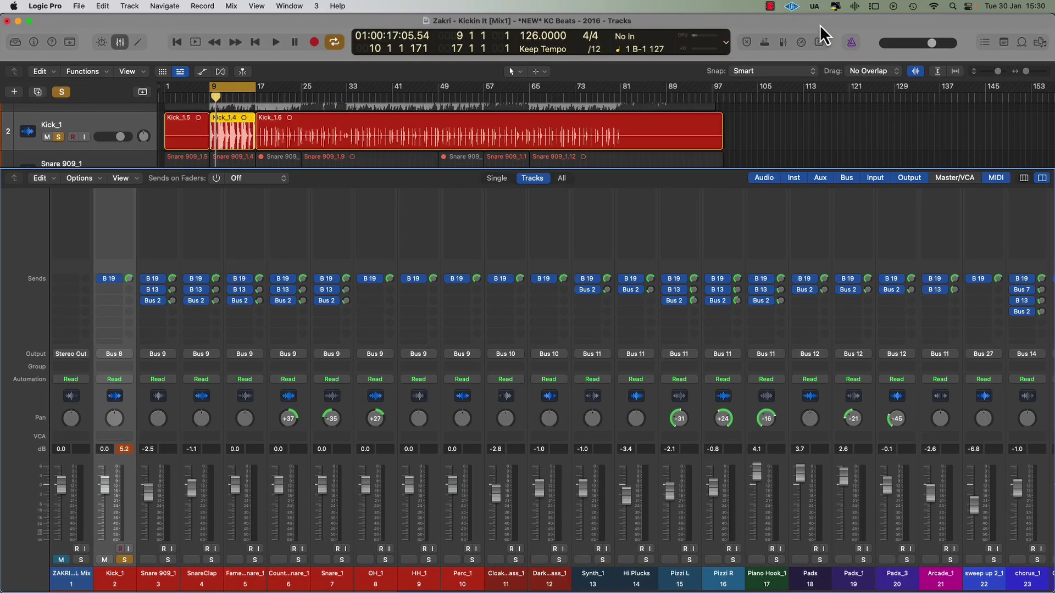
Step: Customize the control bar to include Pre Fader Metering among its modes and functions
right_click(868, 51)
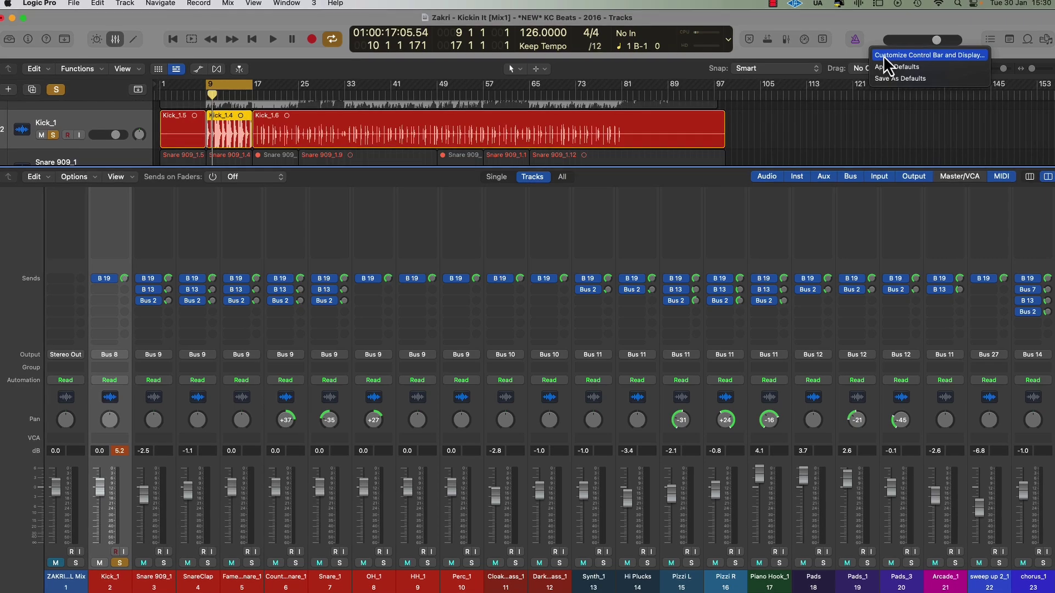
left_click(882, 54)
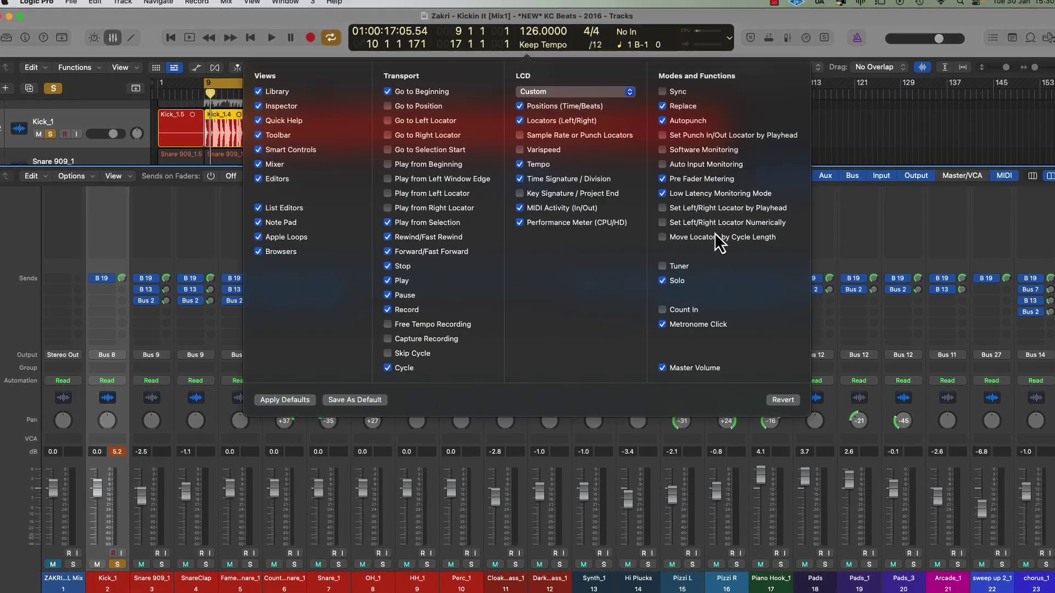
left_click(663, 177)
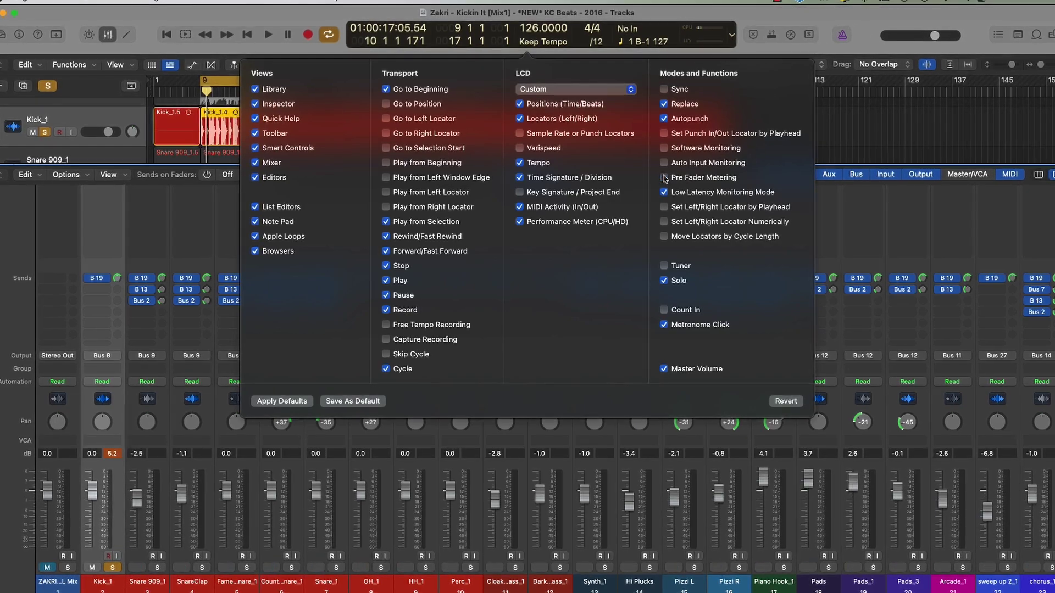
left_click(664, 177)
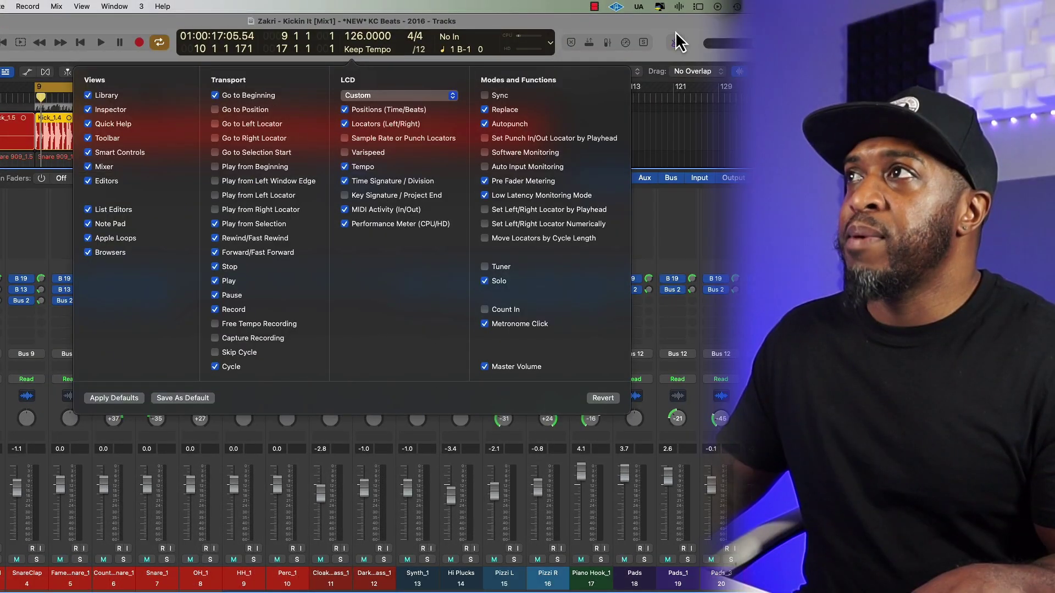
left_click(677, 42)
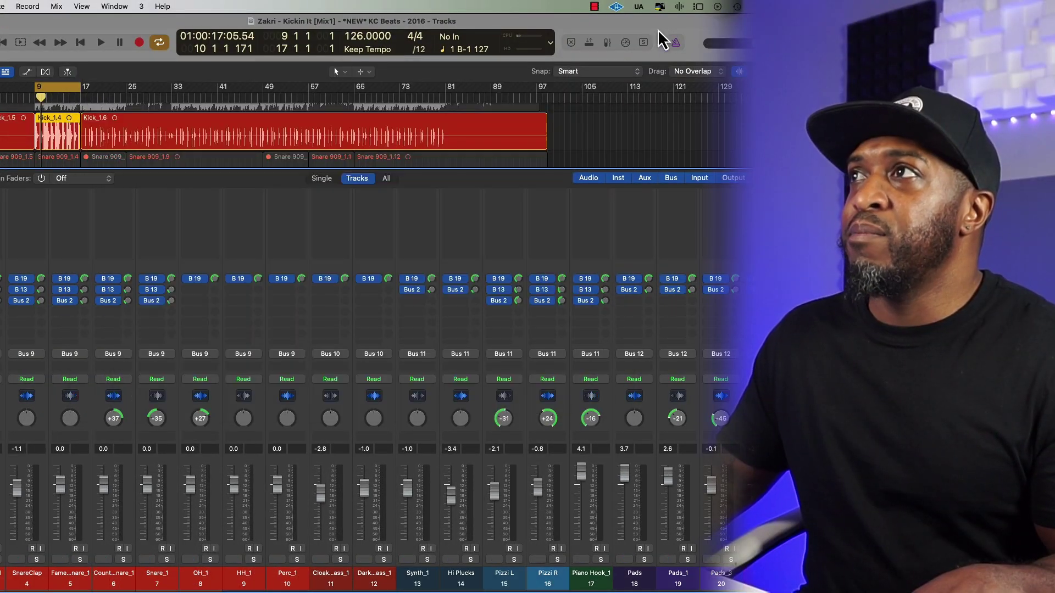
Step: Toggle pre-fader metering on and off, and enable it again while the kick plays
left_click(608, 44)
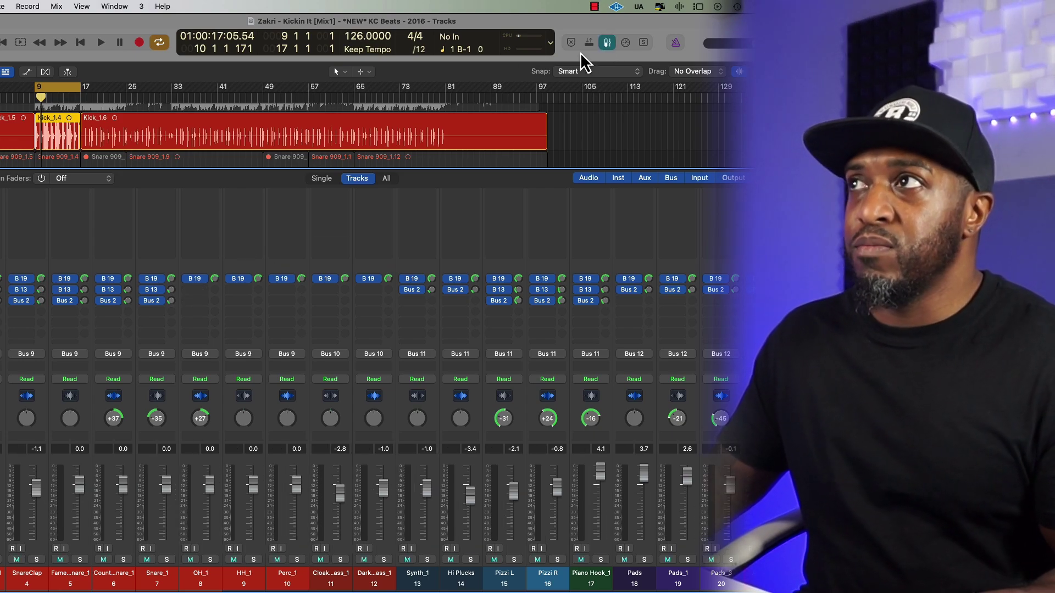
left_click(607, 43)
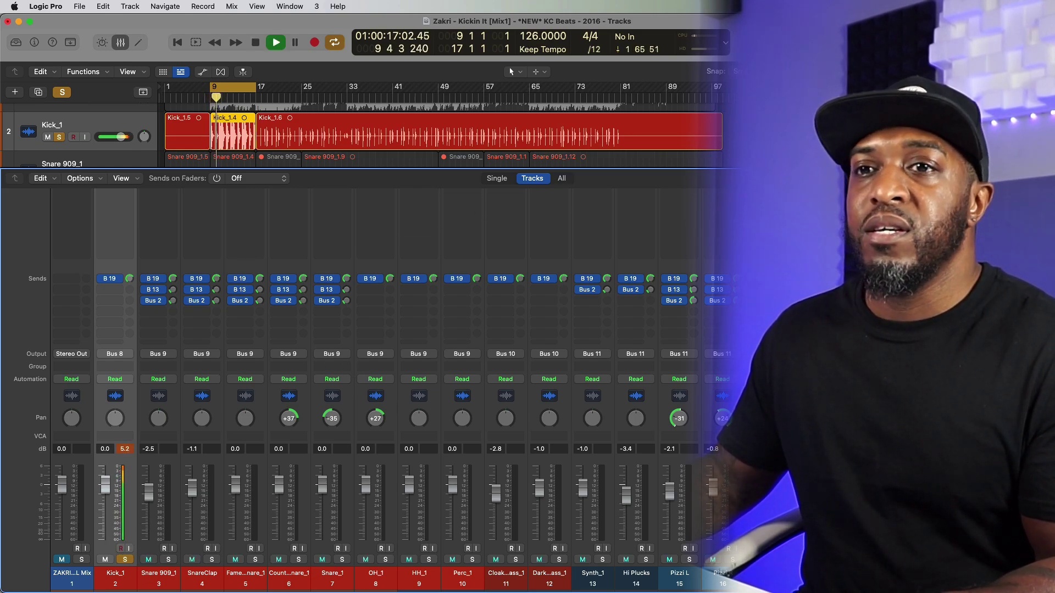
key("ctrl+p")
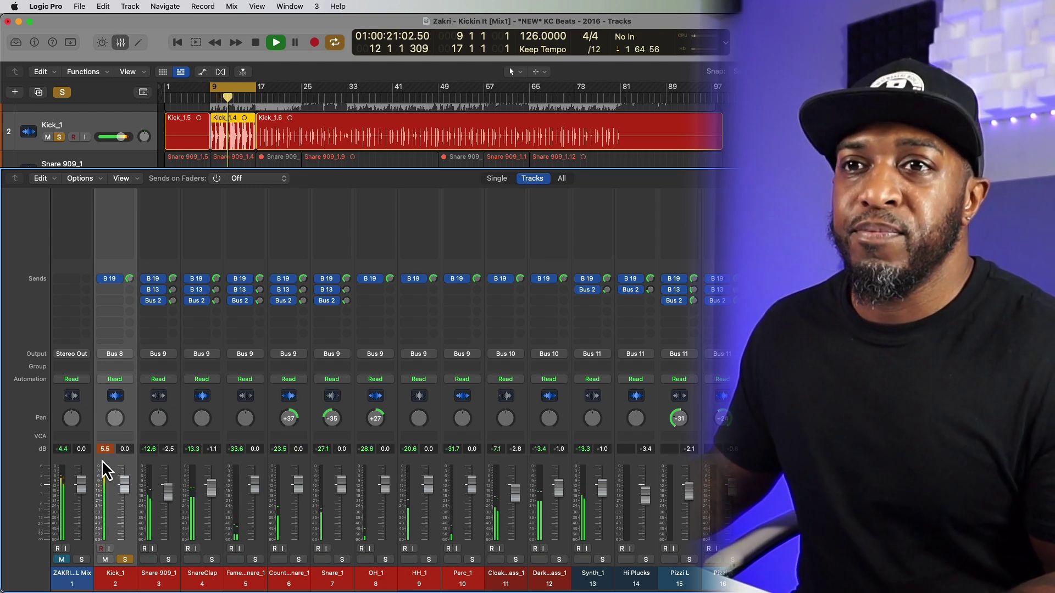
Step: Lower the Kick_1 channel fader to -14.8 dB during playback and clear its peak reading
scroll(135, 488, "up", 2)
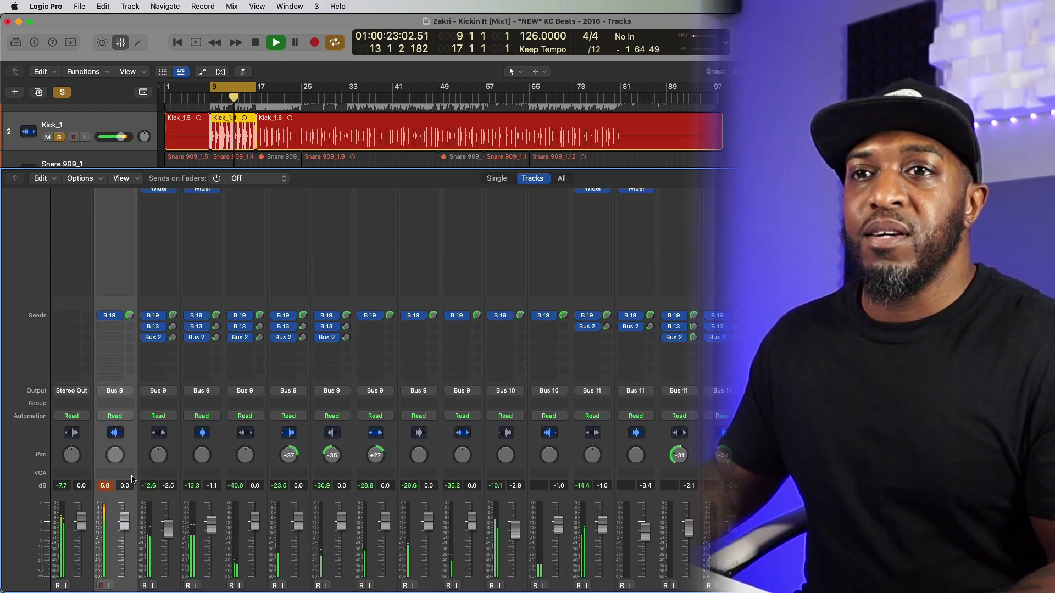
key("space")
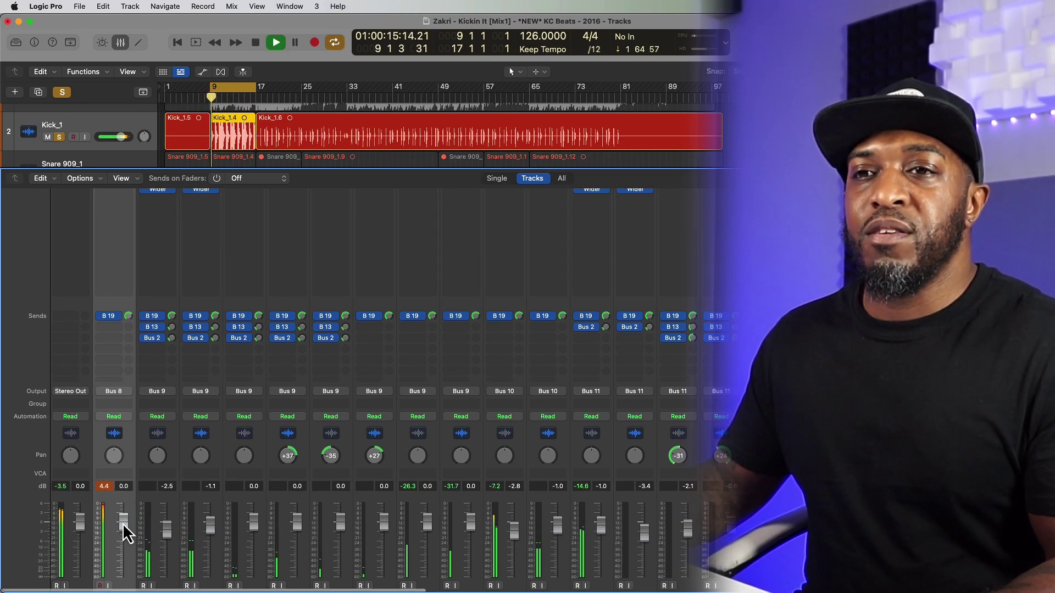
scroll(125, 511, "up", 2)
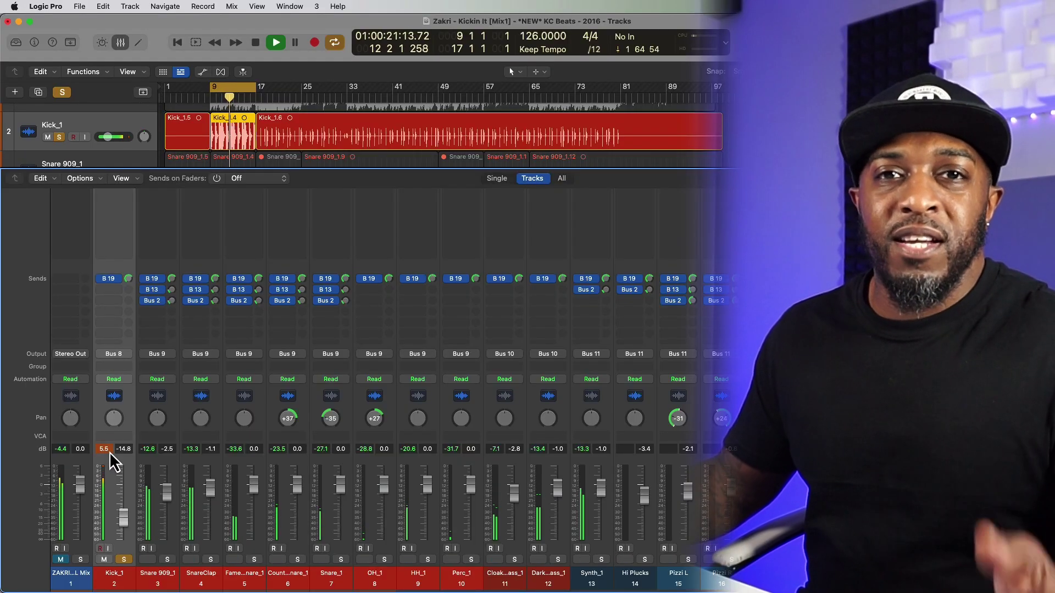
left_click(104, 449)
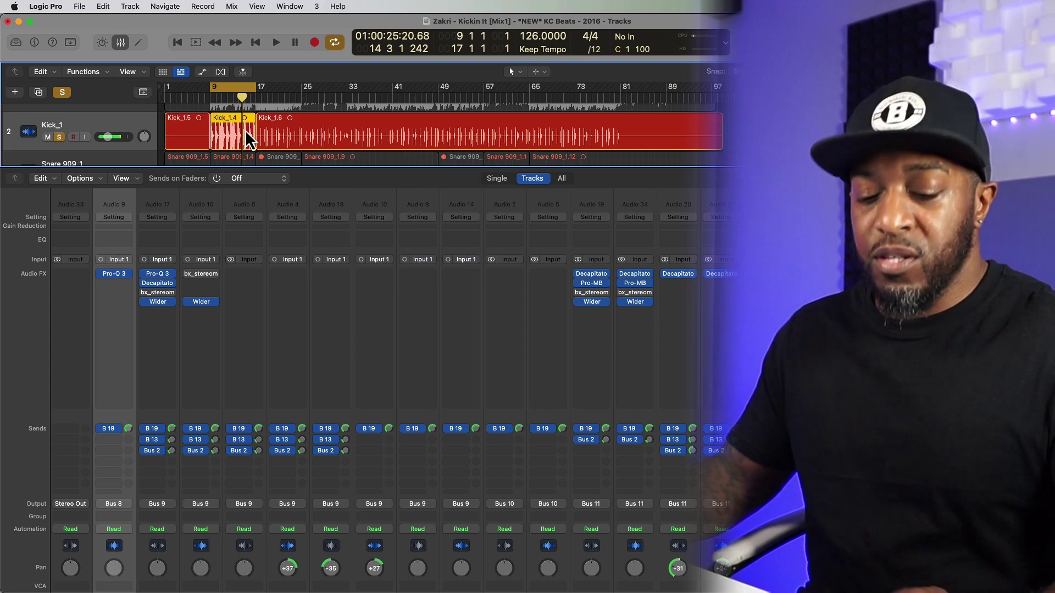
Step: Hide the mixer and show the inspector with the region parameters of the selected Kick_1.4 region
key("x")
key("super+Right")
key("super+Right")
key("super+Right")
key("super+Right")
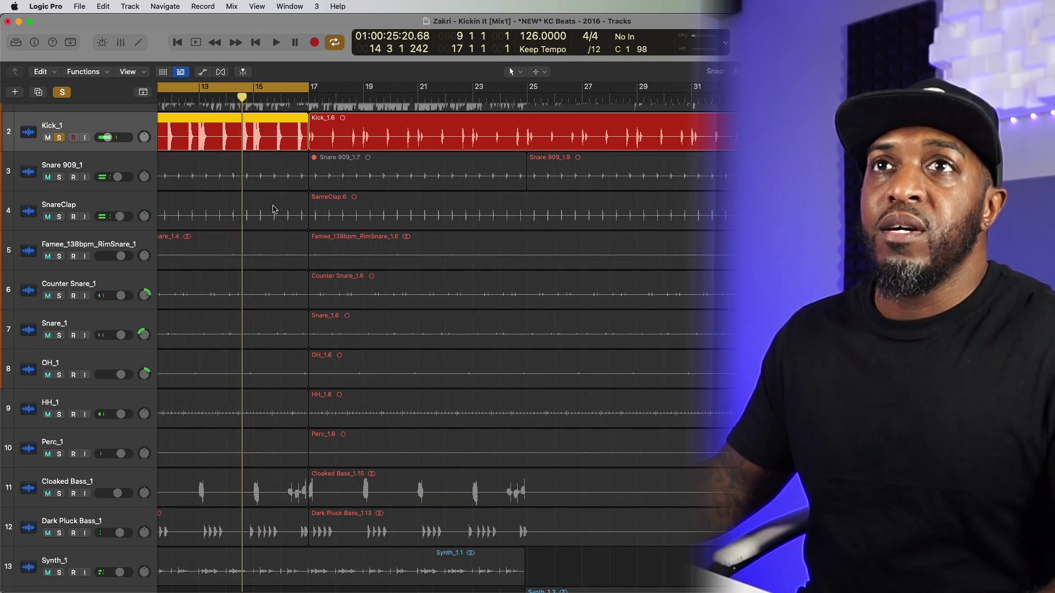
key("i")
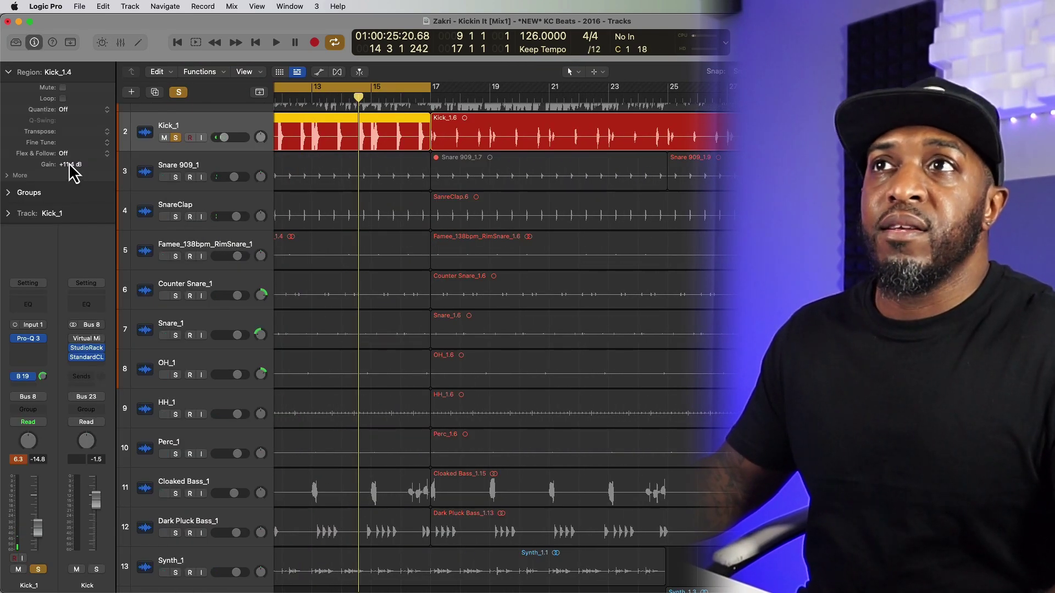
Step: Adjust the Kick_1.4 region's gain up and down during playback with a separate mixer window open, settling on -0.4 dB
left_click_drag(70, 165, 70, 208)
key("3")
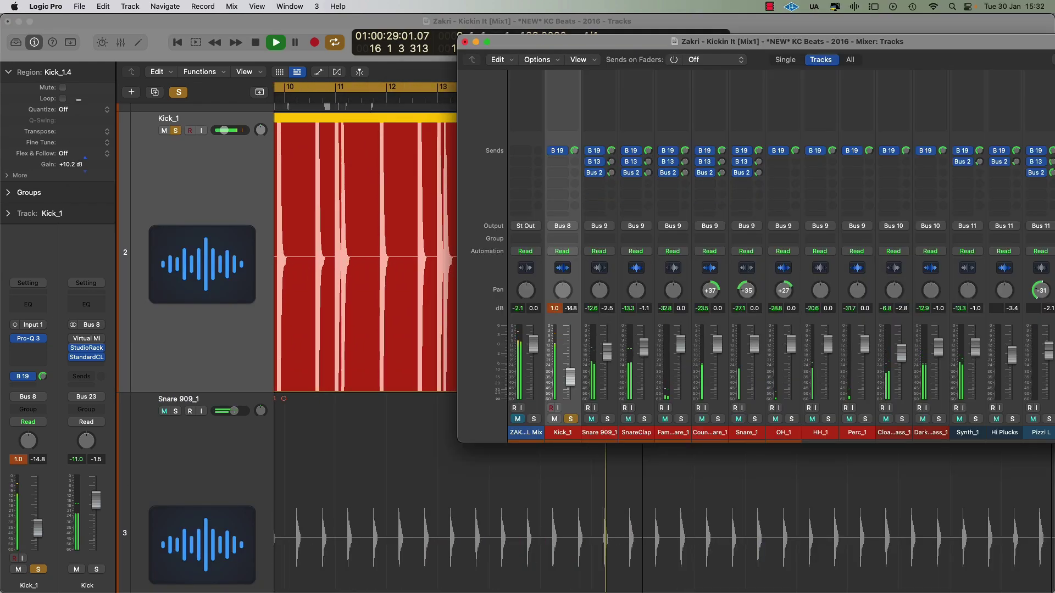
left_click_drag(79, 100, 79, 50)
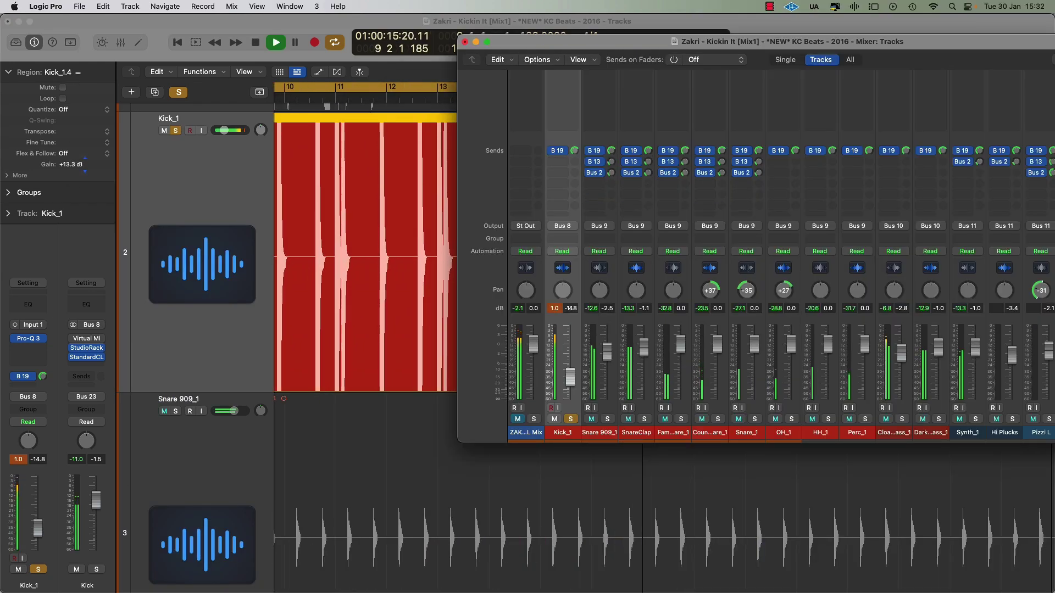
left_click_drag(79, 134, 82, 188)
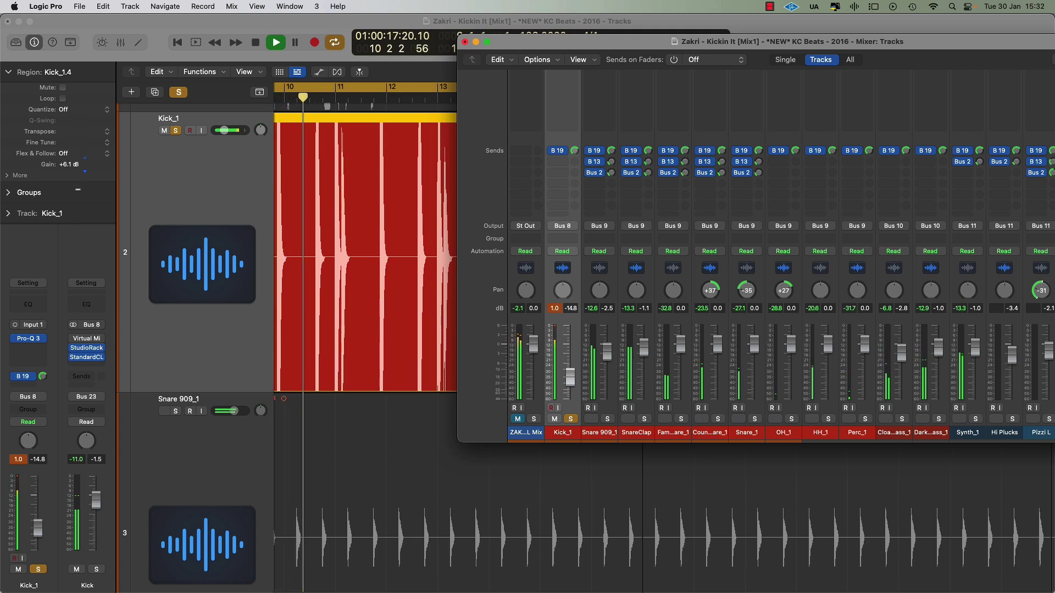
key("super+z")
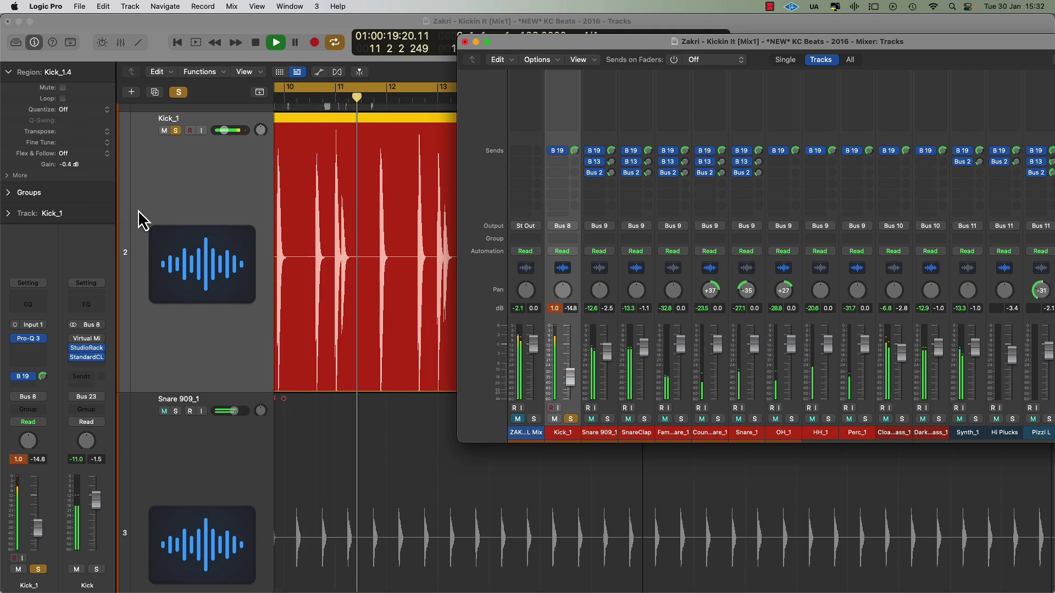
Step: Return the Kick_1 channel fader to 0.0 dB, stop playback and close the separate mixer window
mouse_move(570, 378)
left_mouse_down()
mouse_move(569, 350)
mouse_move(579, 370)
left_mouse_up()
key("space")
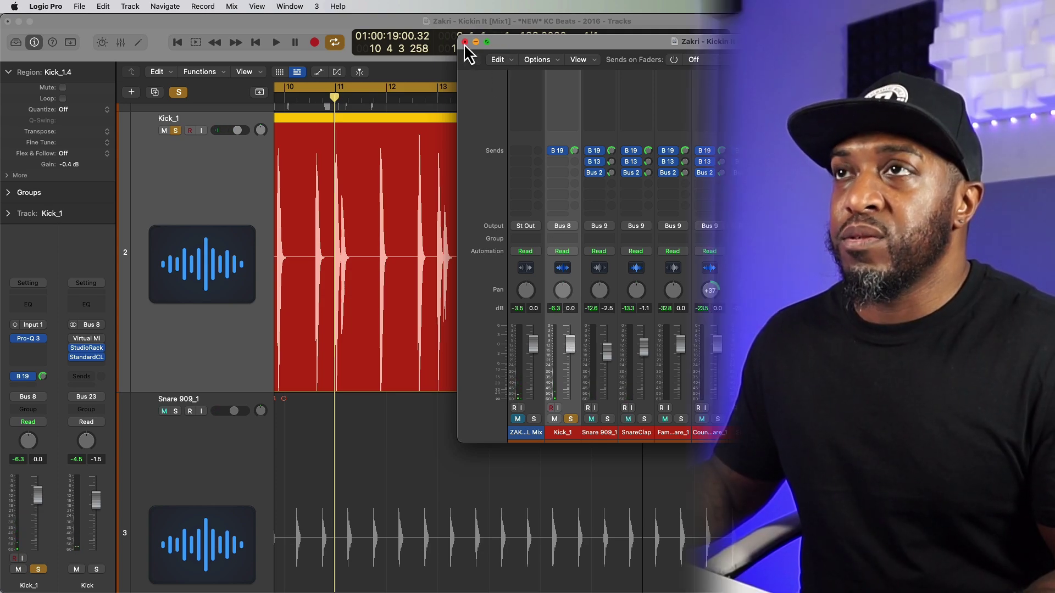
left_click(465, 43)
Step: Show the mixer in the main window and insert a mono Gain utility plug-in below Pro-Q 3 on the Kick_1 channel
key("x")
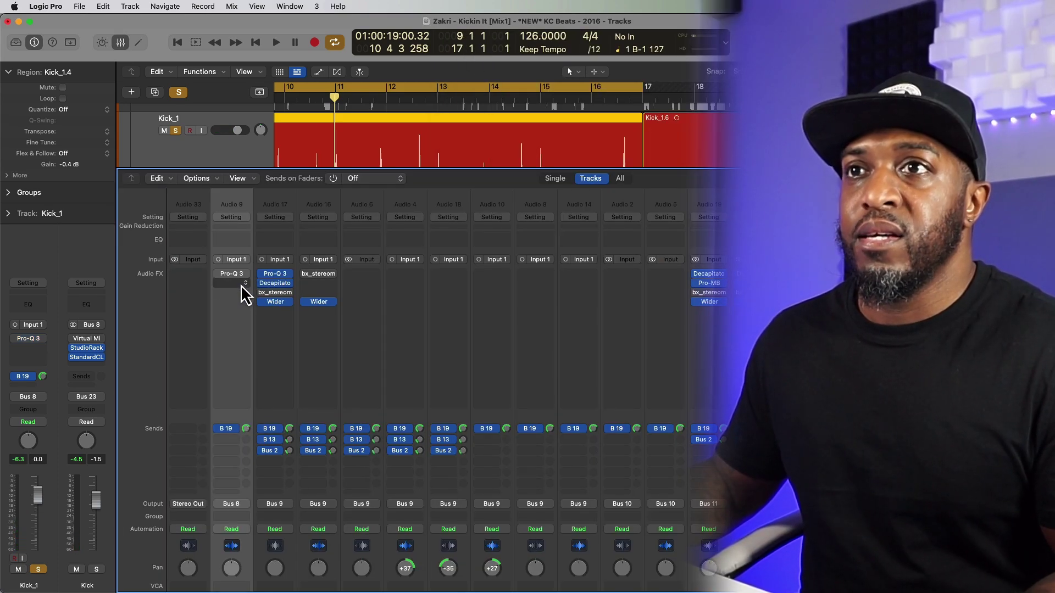
left_click(242, 286)
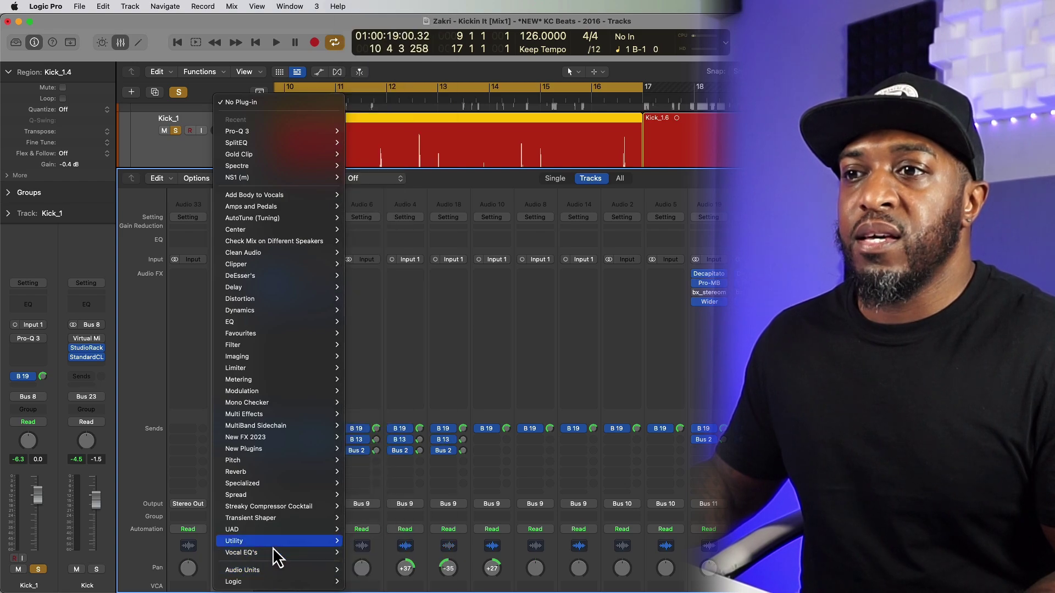
mouse_move(275, 543)
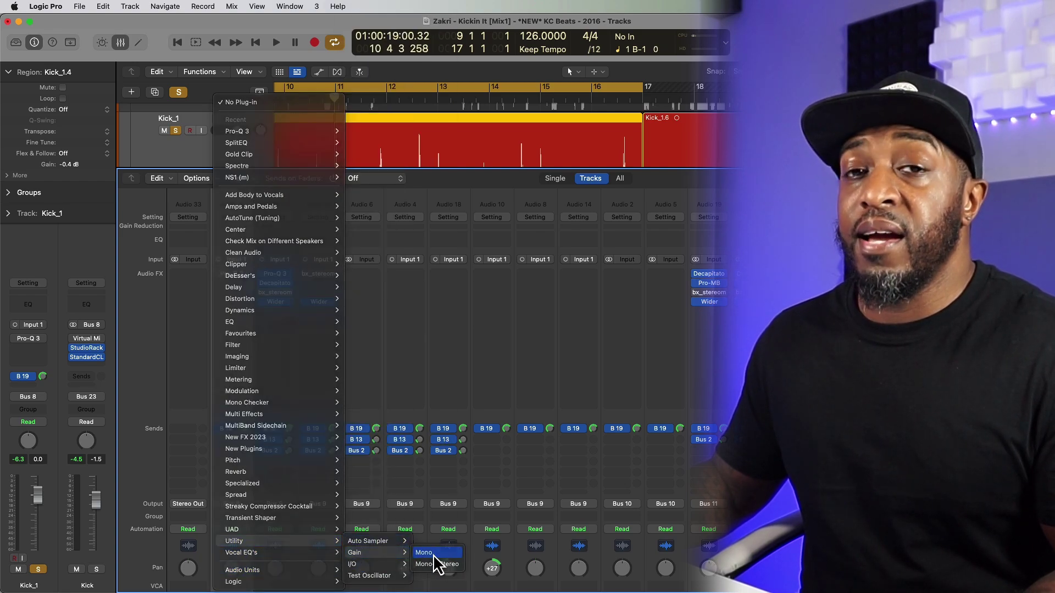
left_click(434, 559)
Step: Lower the Gain plug-in on Kick_1 to -21.6 dB, move its window aside and hide the mixer
left_click_drag(381, 248, 391, 272)
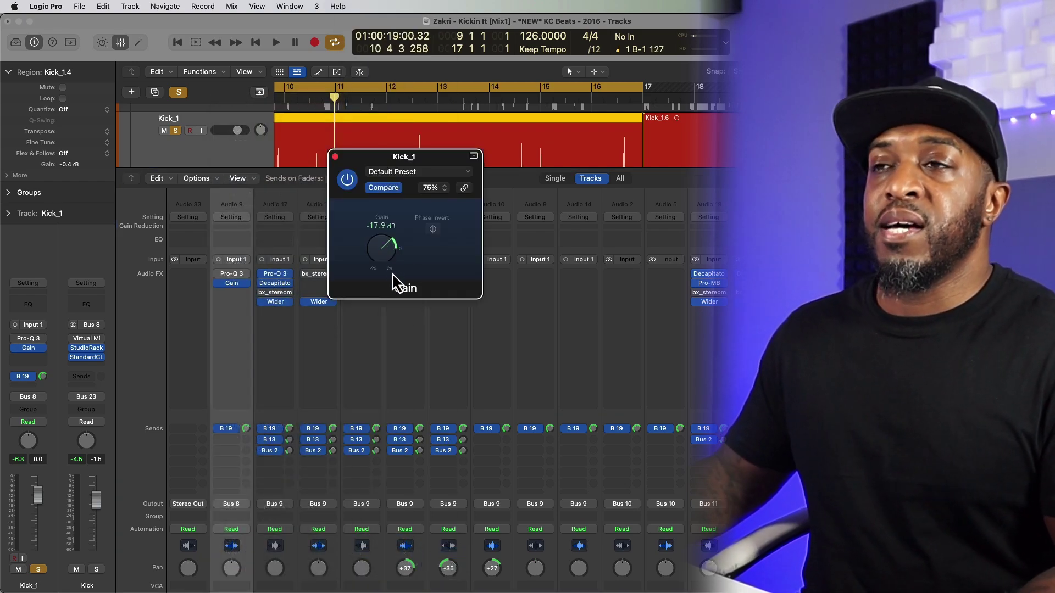
left_click_drag(429, 160, 576, 221)
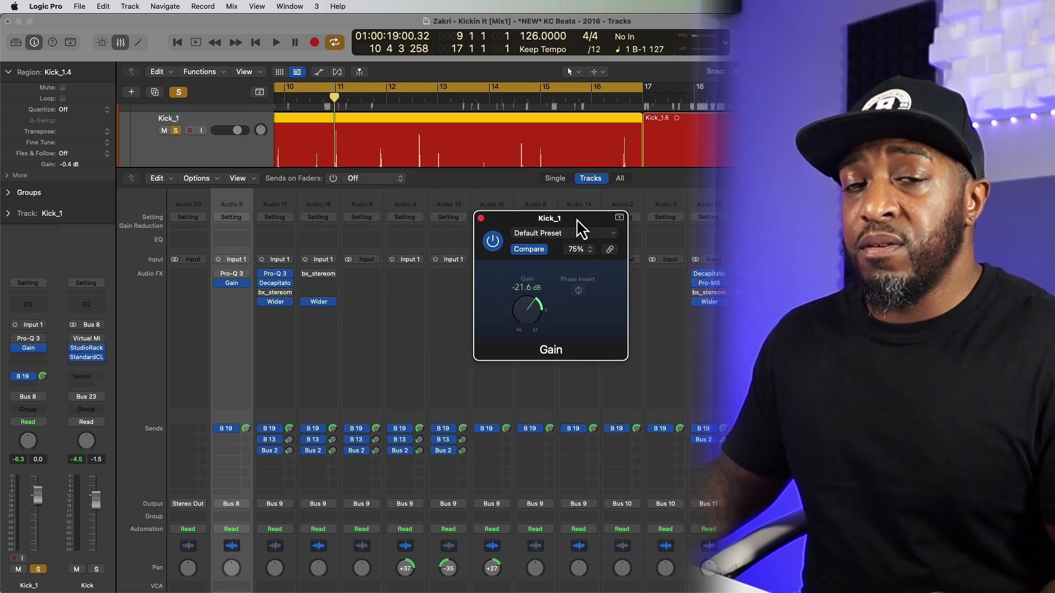
key("x")
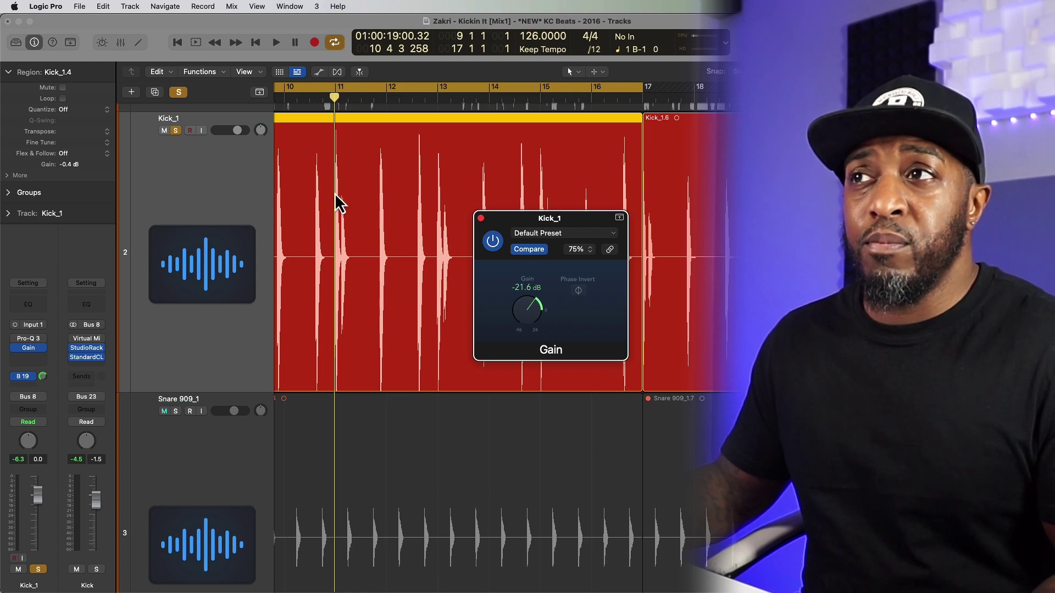
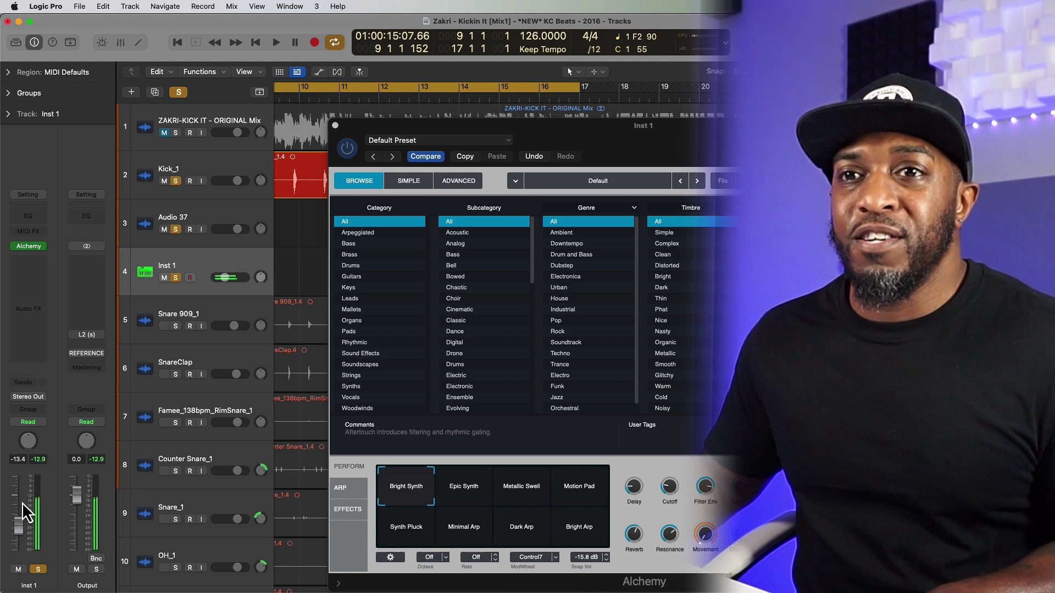
Step: Lower the Inst 1 channel fader to -17.4 dB and close the VUMT meter window
left_click_drag(21, 522, 20, 530)
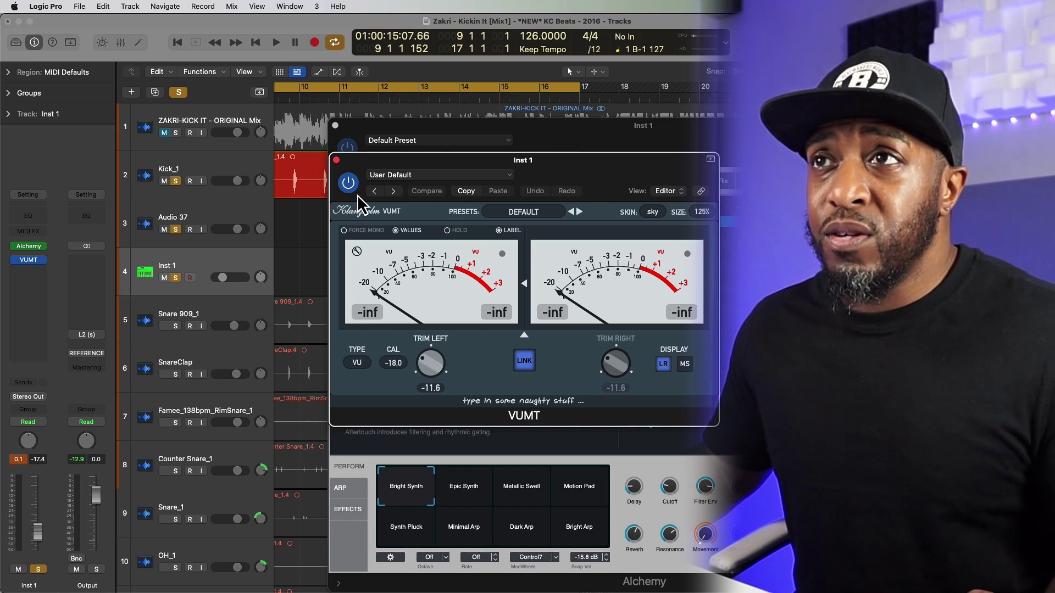
left_click(337, 160)
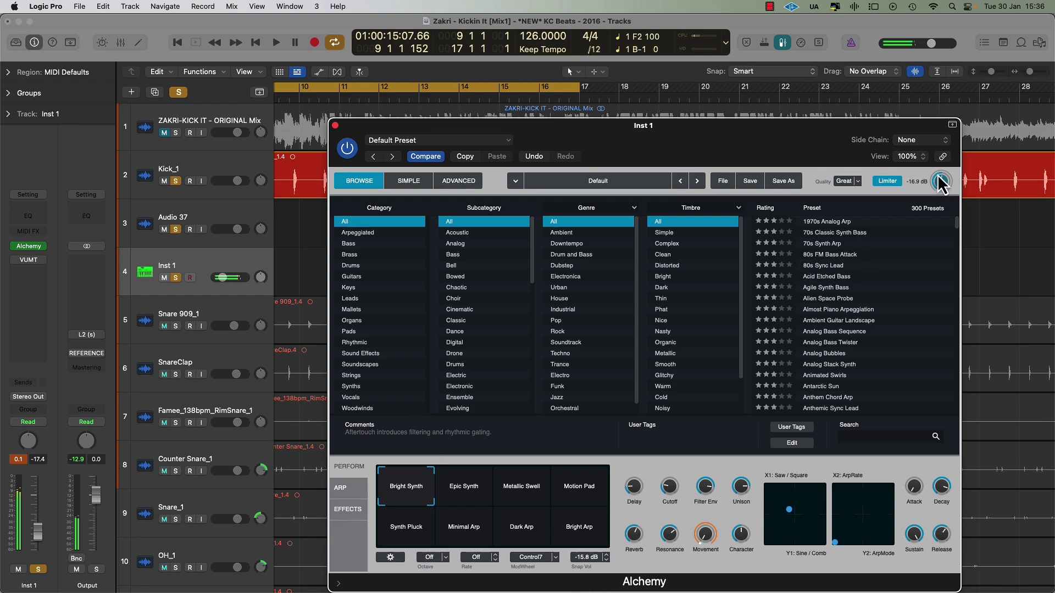
Step: Reset the Inst 1 channel's peak level display and adjust Alchemy's output volume
left_click(23, 462)
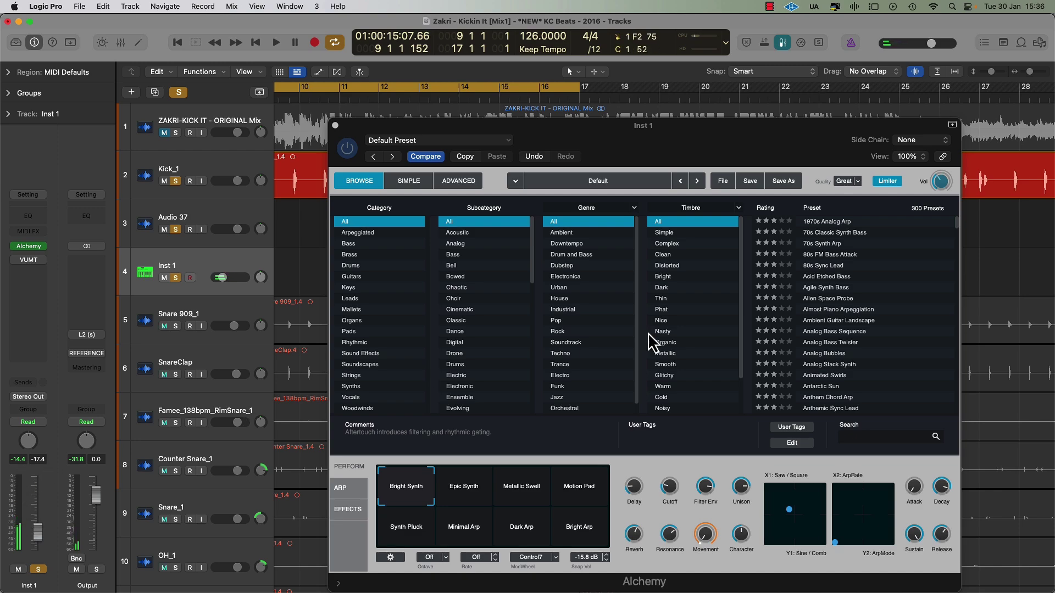
left_click(941, 188)
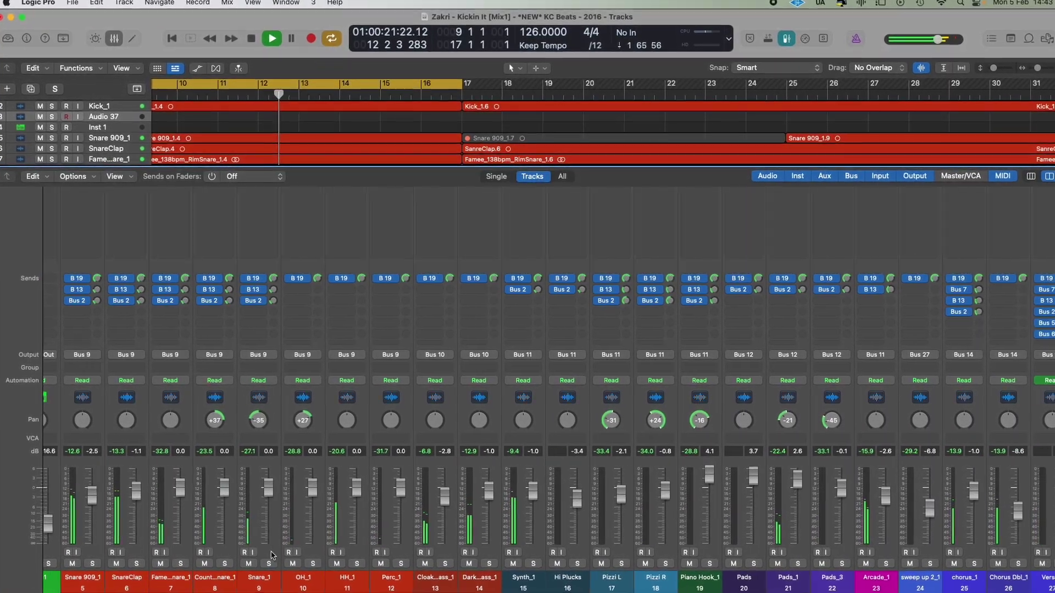
scroll(270, 557, "right", 4)
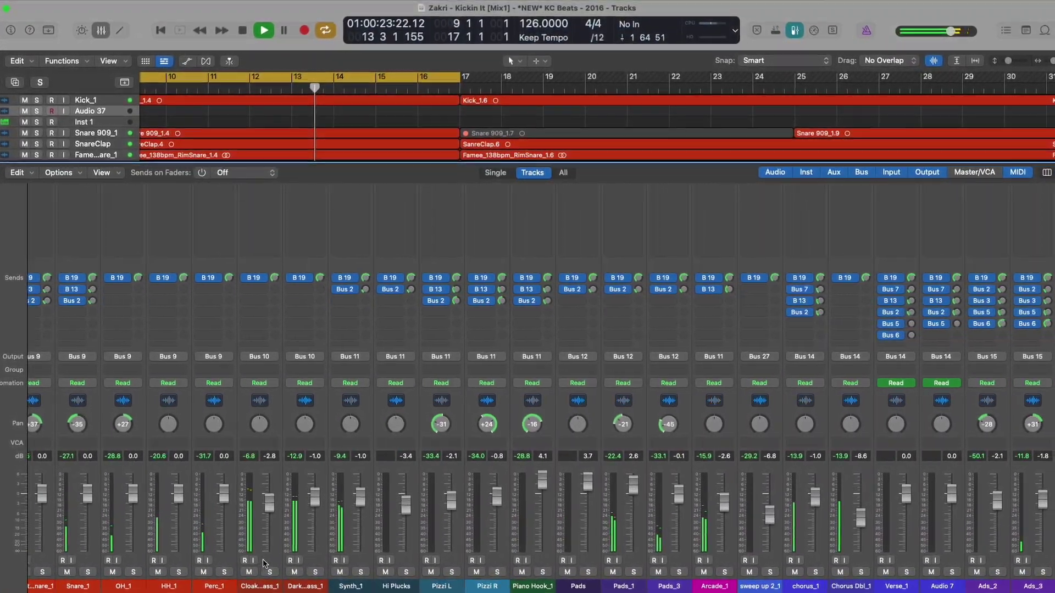